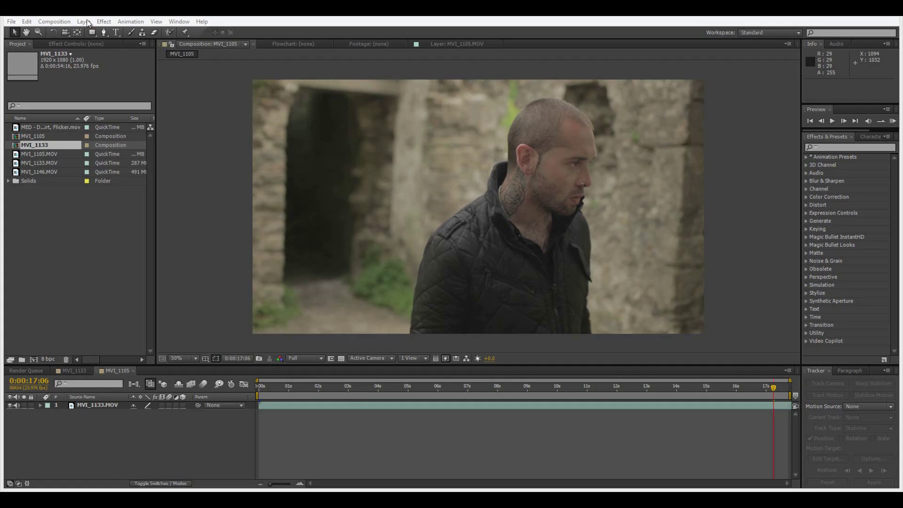
Apply Remove Grain to MVI_1133.MOV and raise Noise Reduction to 0.870.
{"action": "left_click", "coordinate": [102, 405]}
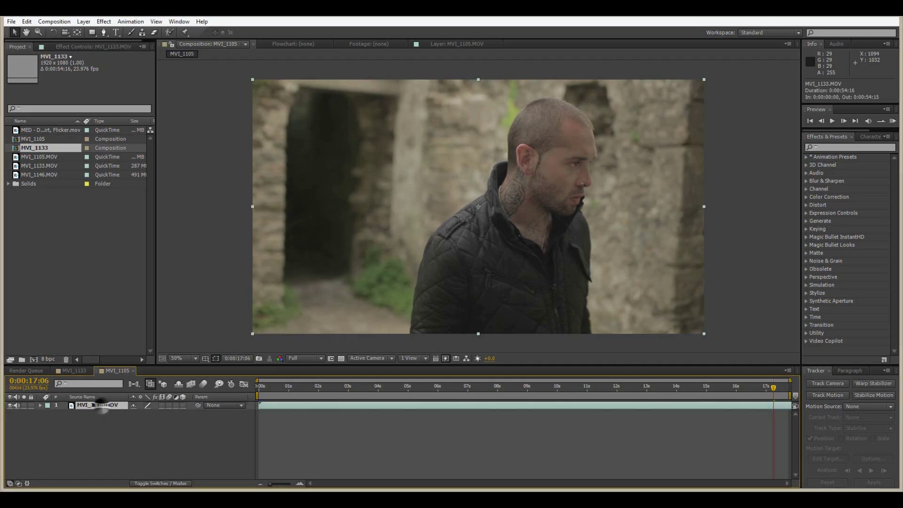
{"action": "left_click", "coordinate": [104, 21]}
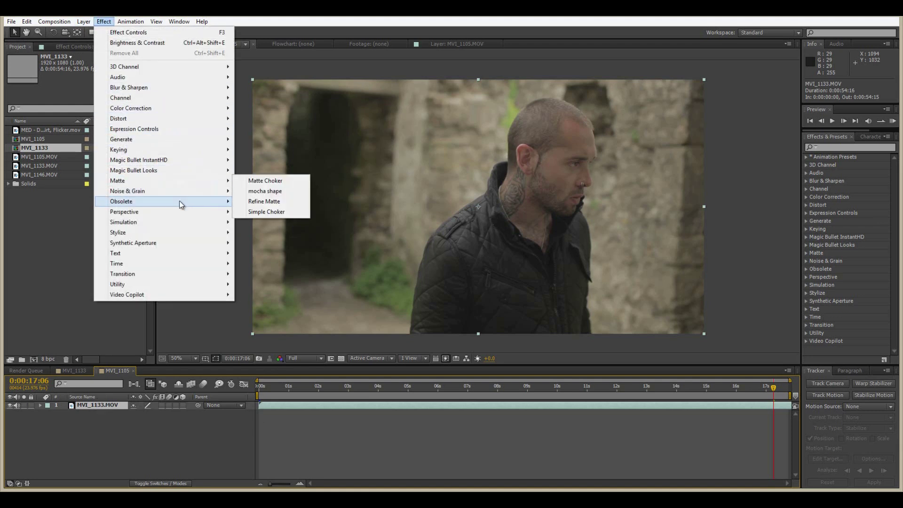
{"action": "mouse_move", "coordinate": [179, 191]}
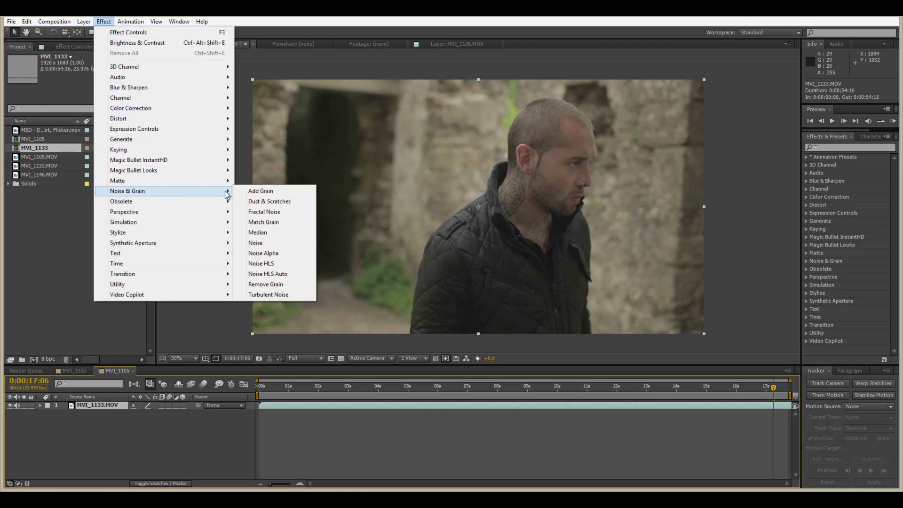
{"action": "left_click", "coordinate": [289, 285]}
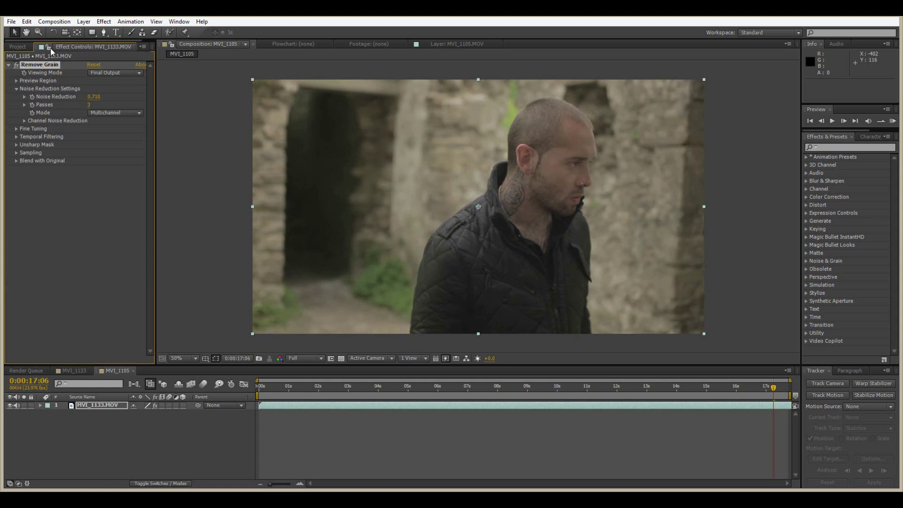
{"action": "left_click_drag", "start_coordinate": [93, 96], "coordinate": [100, 97]}
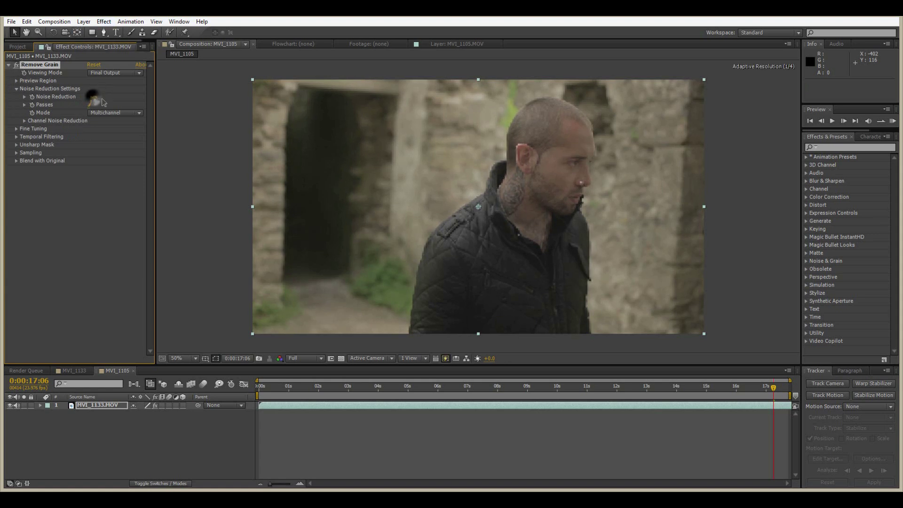
Add a Noise effect with Amount of Noise set to 0.5%.
{"action": "left_click", "coordinate": [104, 21]}
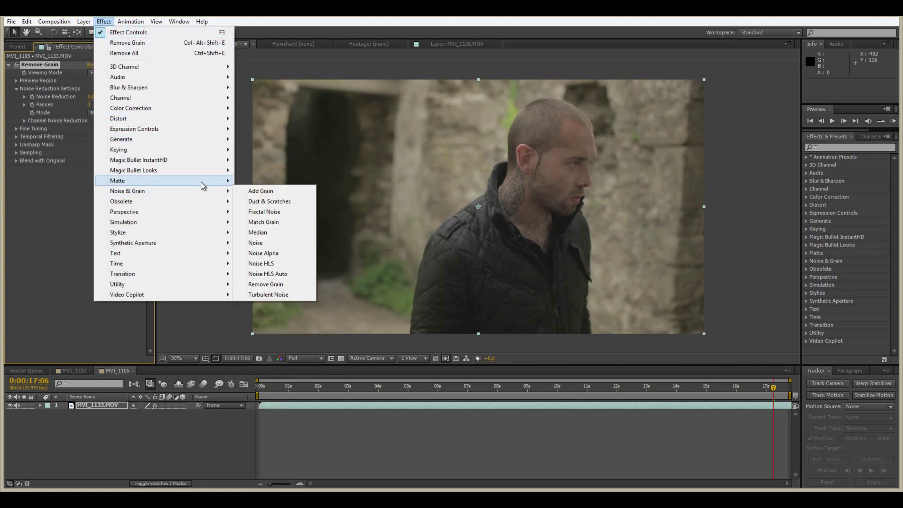
{"action": "mouse_move", "coordinate": [207, 197]}
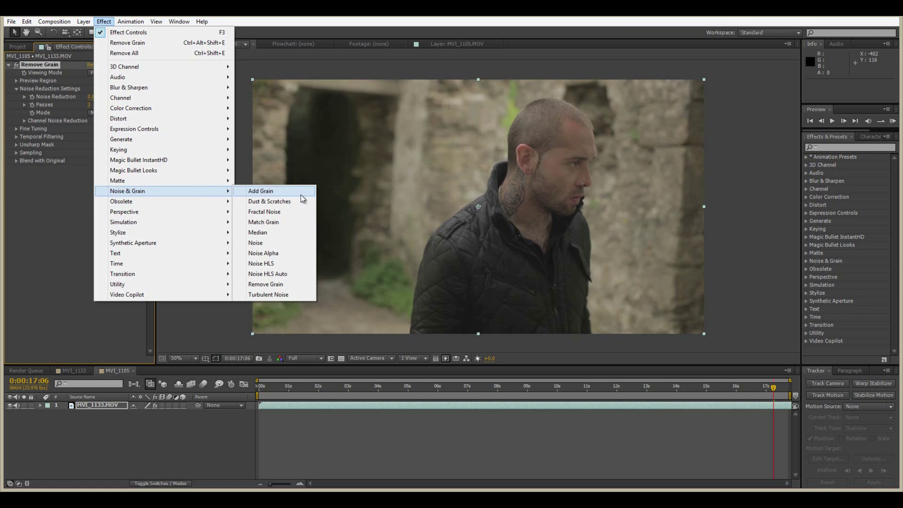
{"action": "left_click", "coordinate": [281, 242]}
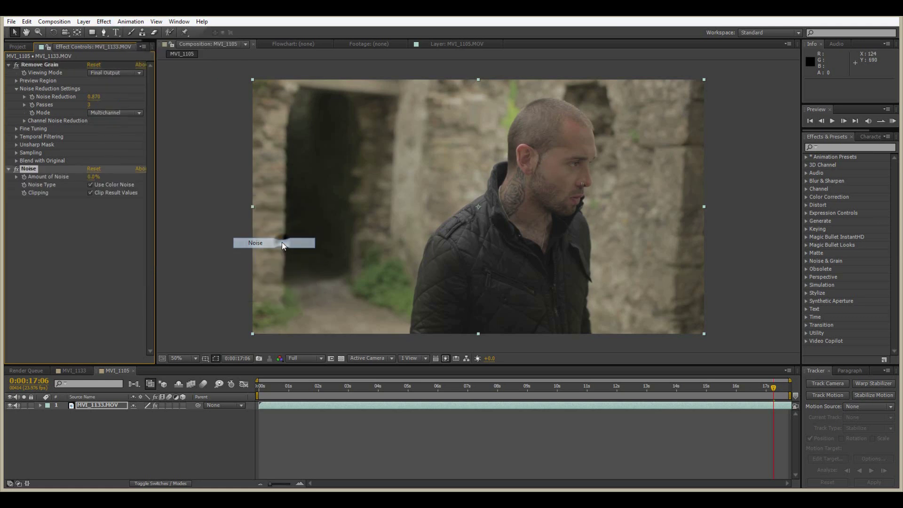
{"action": "left_click", "coordinate": [94, 176]}
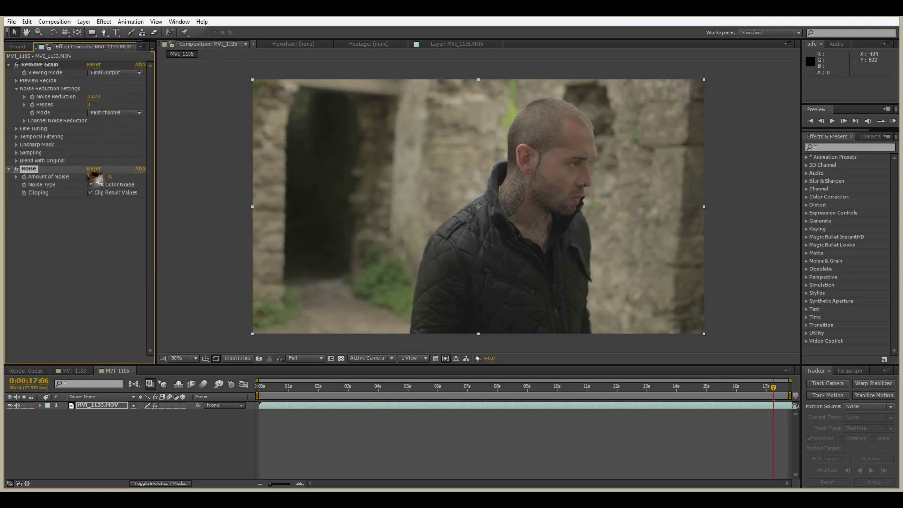
{"action": "type", "text": "0.5"}
{"action": "key", "text": "Return"}
Precompose the MVI_1133.MOV layer and duplicate the resulting comp layer.
{"action": "right_click", "coordinate": [97, 405]}
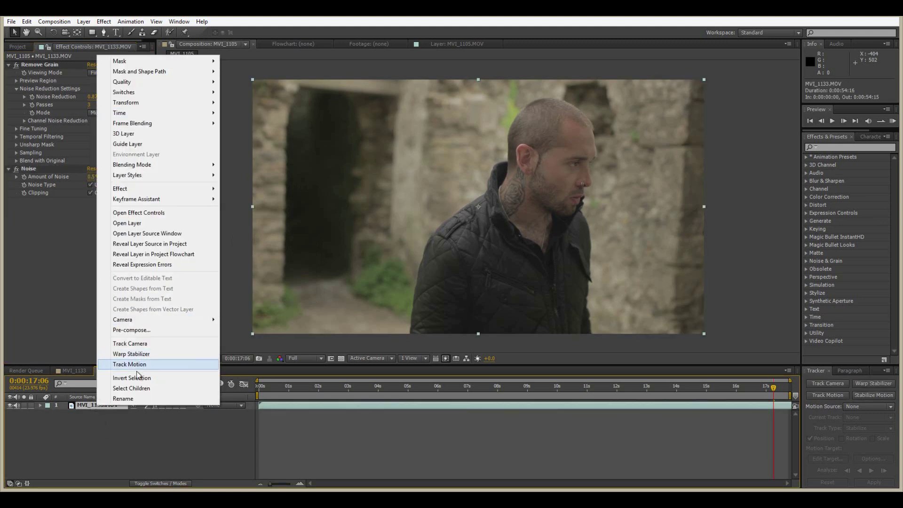
{"action": "left_click", "coordinate": [153, 330]}
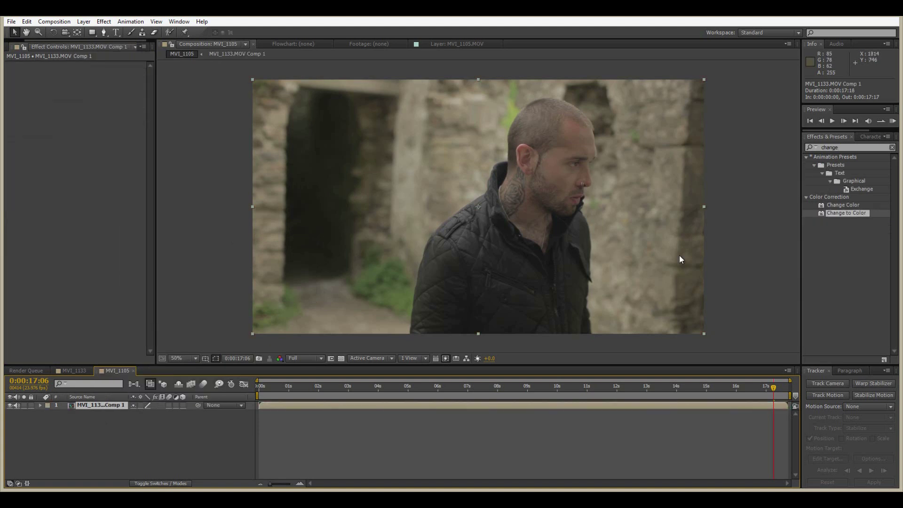
{"action": "double_click", "coordinate": [830, 147]}
{"action": "key", "text": "BackSpace"}
{"action": "left_click", "coordinate": [107, 427]}
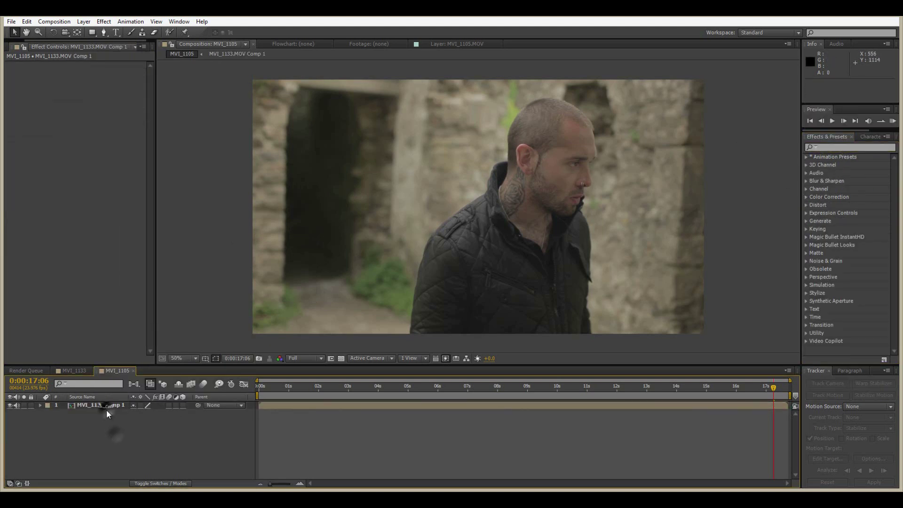
{"action": "left_click", "coordinate": [106, 406]}
{"action": "key", "text": "ctrl+d"}
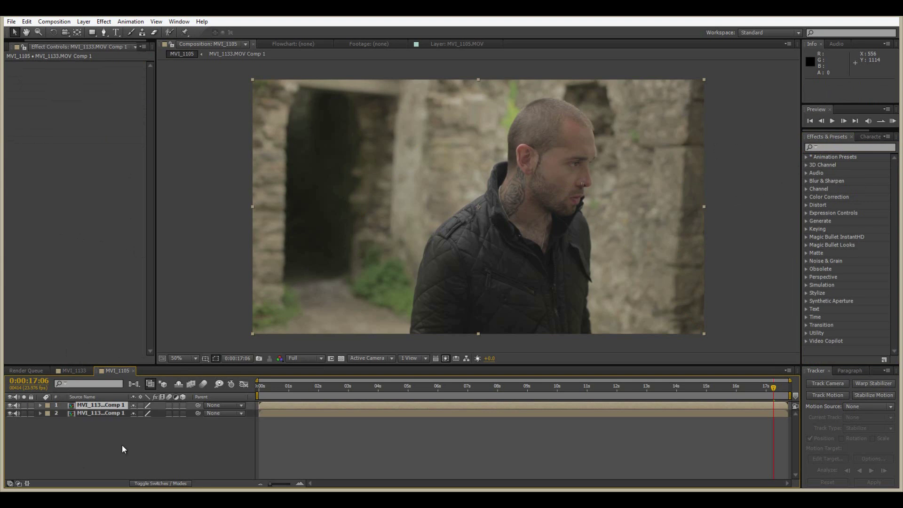
Search 'chang' and apply Change to Color to the top layer.
{"action": "left_click", "coordinate": [842, 146]}
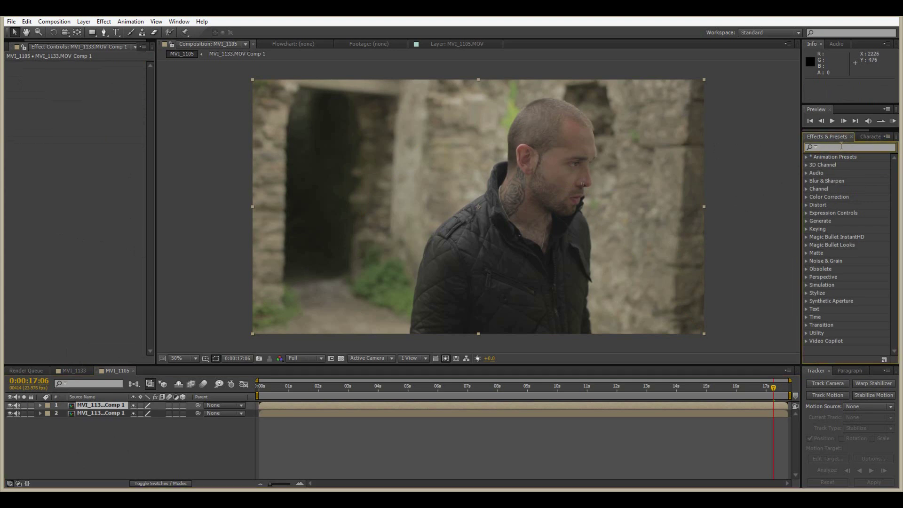
{"action": "type", "text": "change"}
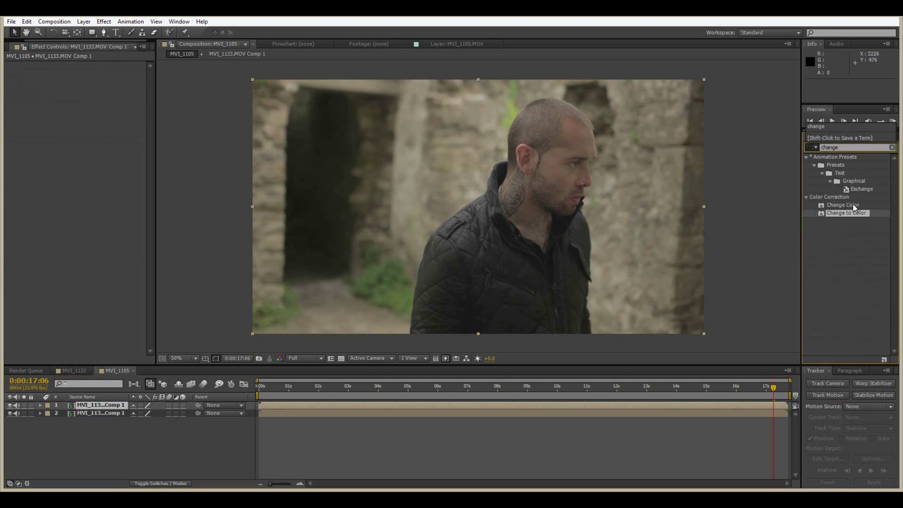
{"action": "left_click_drag", "start_coordinate": [850, 215], "coordinate": [136, 400]}
Eyedrop the man's skin tone into From and show the correction matte.
{"action": "left_click", "coordinate": [104, 76]}
{"action": "left_click", "coordinate": [560, 163]}
{"action": "key", "text": "Page_Up"}
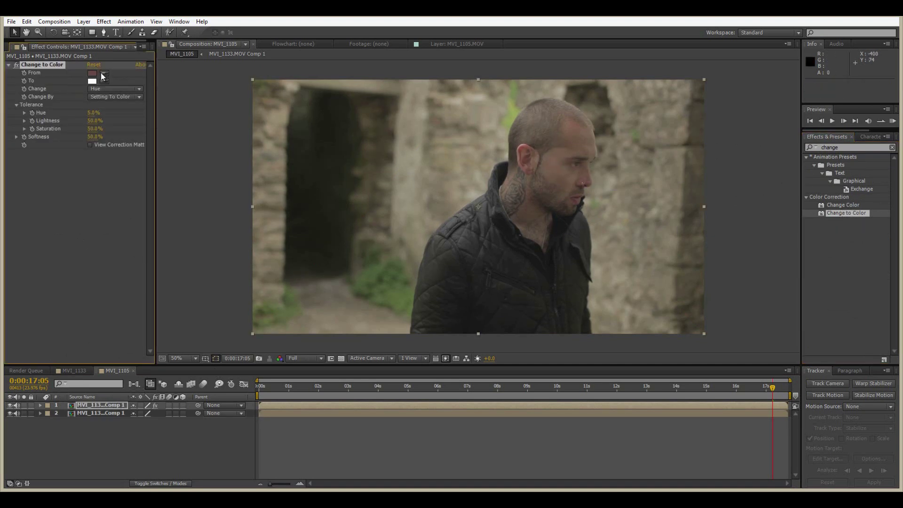
{"action": "left_click", "coordinate": [90, 145]}
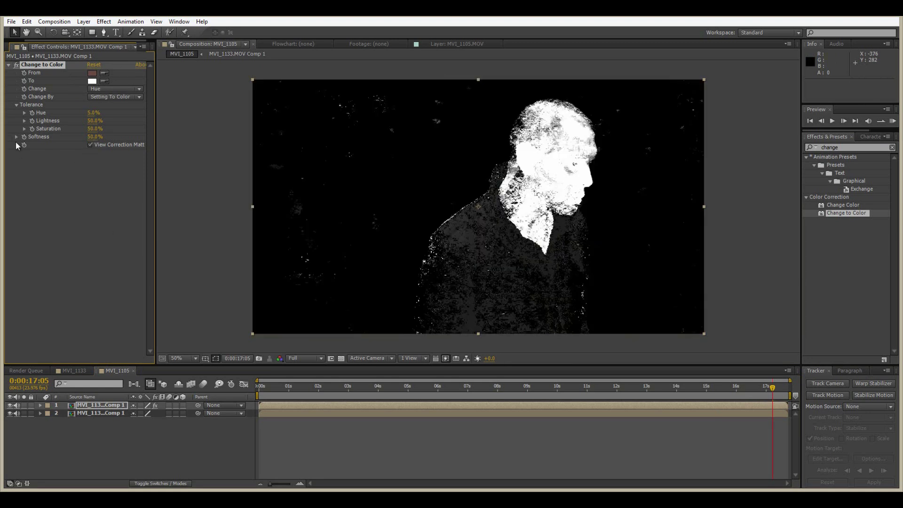
Tighten the matte tolerances to Hue 5.2%, Lightness 9.0%, Saturation 2.1%.
{"action": "left_click", "coordinate": [24, 114]}
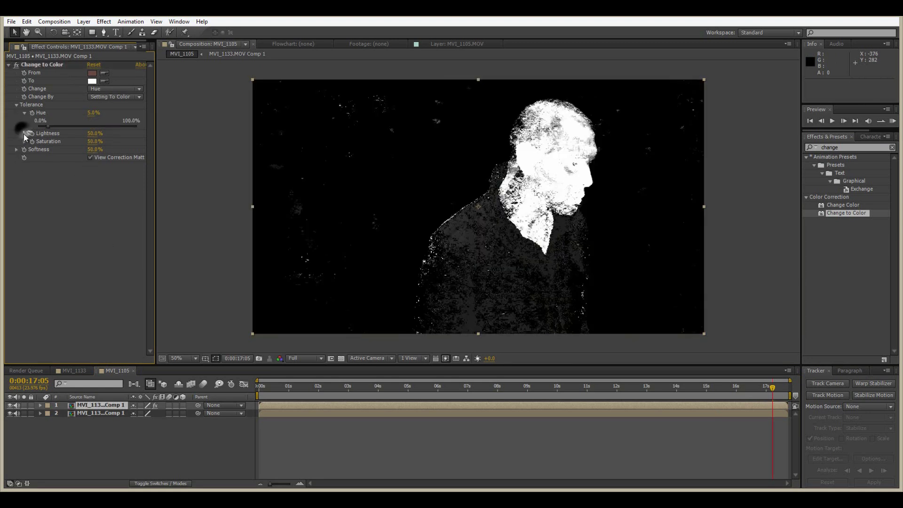
{"action": "left_click", "coordinate": [24, 133]}
{"action": "left_click", "coordinate": [25, 154]}
{"action": "left_click_drag", "start_coordinate": [137, 147], "coordinate": [56, 146]}
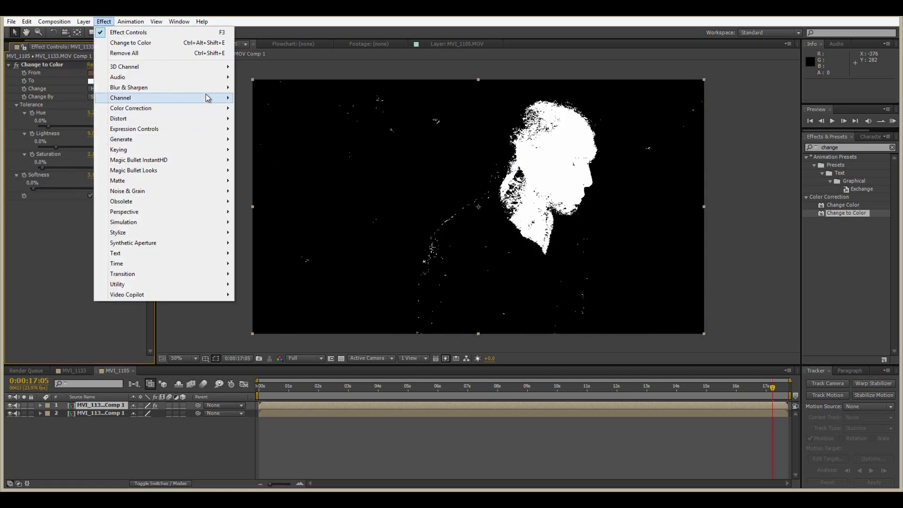
Add Fast Blur at 32.0 to soften the skin matte.
{"action": "mouse_move", "coordinate": [225, 92]}
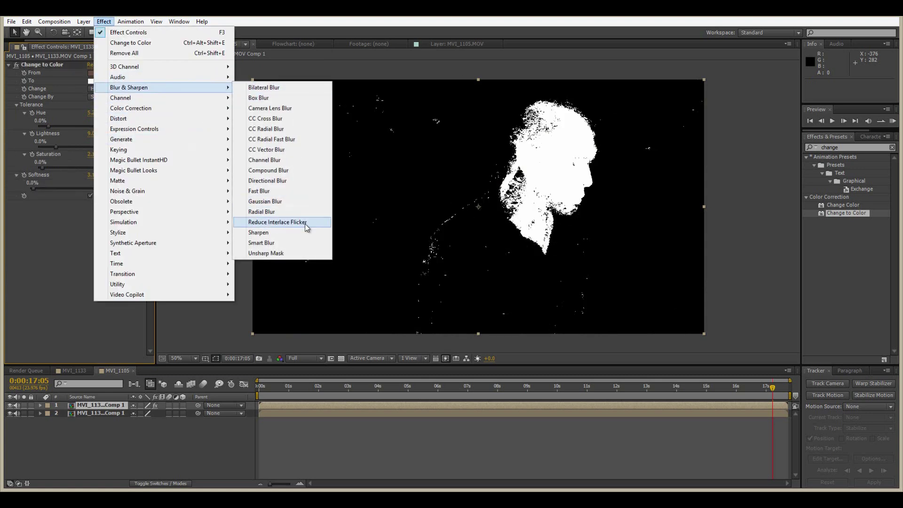
{"action": "left_click", "coordinate": [301, 191]}
{"action": "left_click_drag", "start_coordinate": [91, 213], "coordinate": [105, 210]}
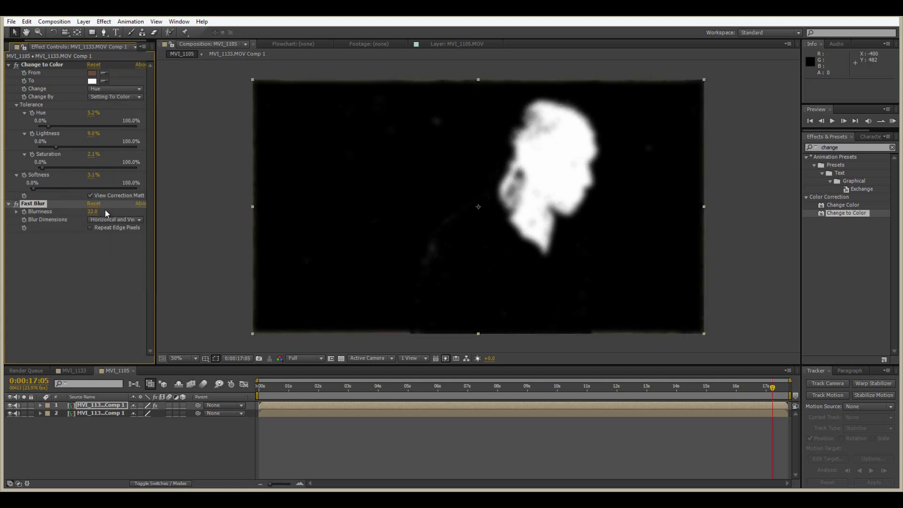
{"action": "left_click", "coordinate": [78, 291]}
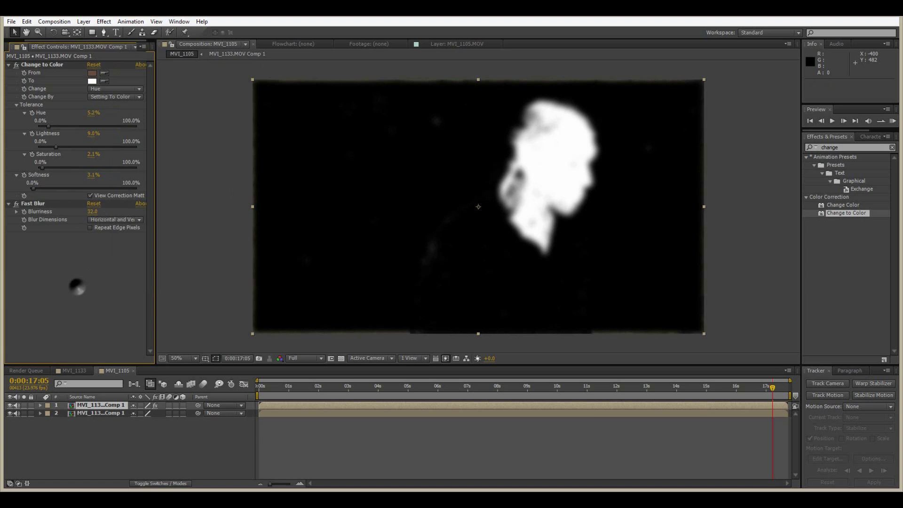
Add an adjustment layer below the matte and set its Track Matte to Luma Inverted.
{"action": "left_click", "coordinate": [83, 21]}
{"action": "mouse_move", "coordinate": [97, 32]}
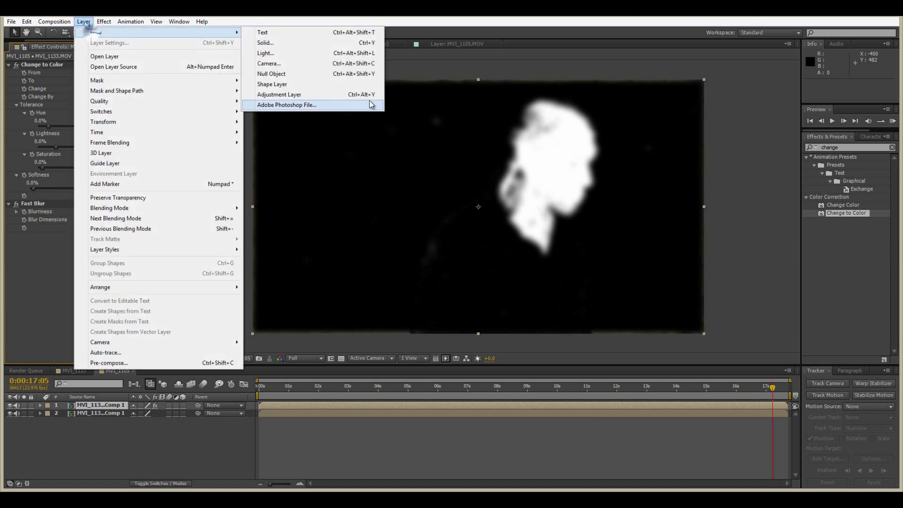
{"action": "left_click", "coordinate": [343, 95]}
{"action": "left_click_drag", "start_coordinate": [96, 407], "coordinate": [94, 418]}
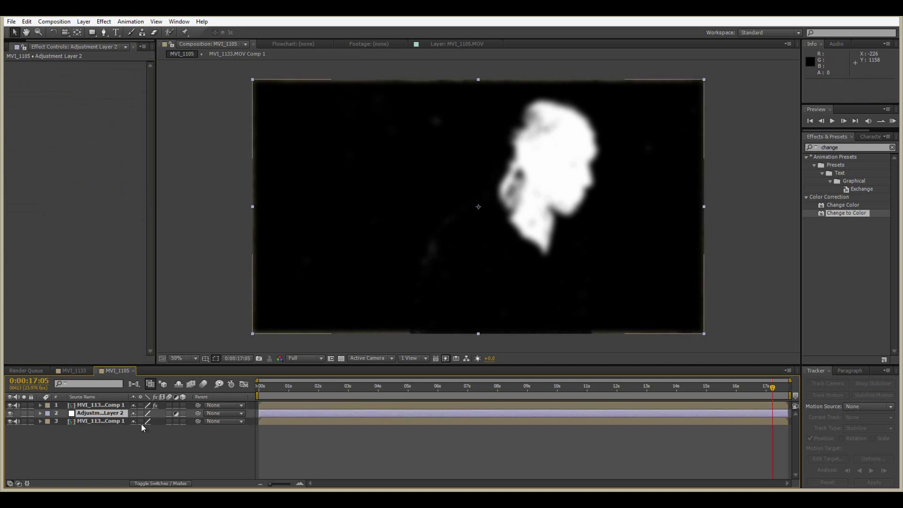
{"action": "left_click", "coordinate": [169, 481]}
{"action": "left_click", "coordinate": [183, 412]}
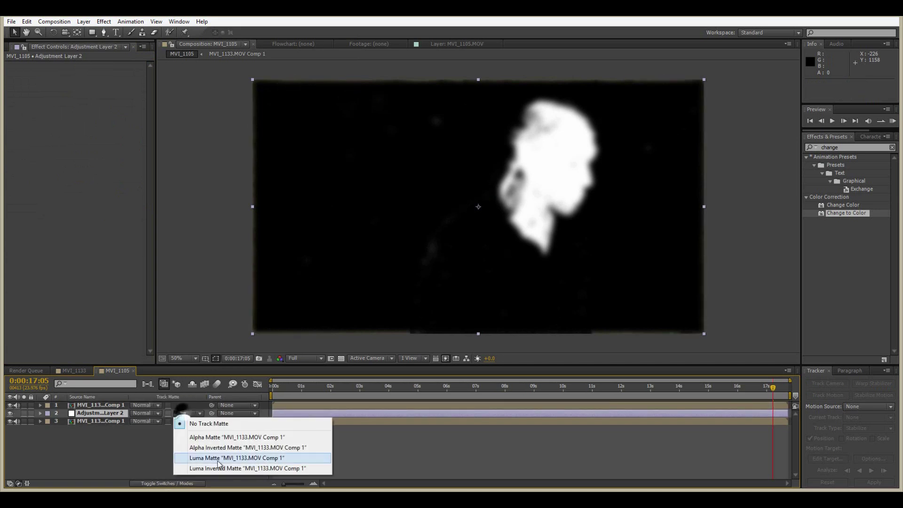
{"action": "left_click", "coordinate": [214, 467]}
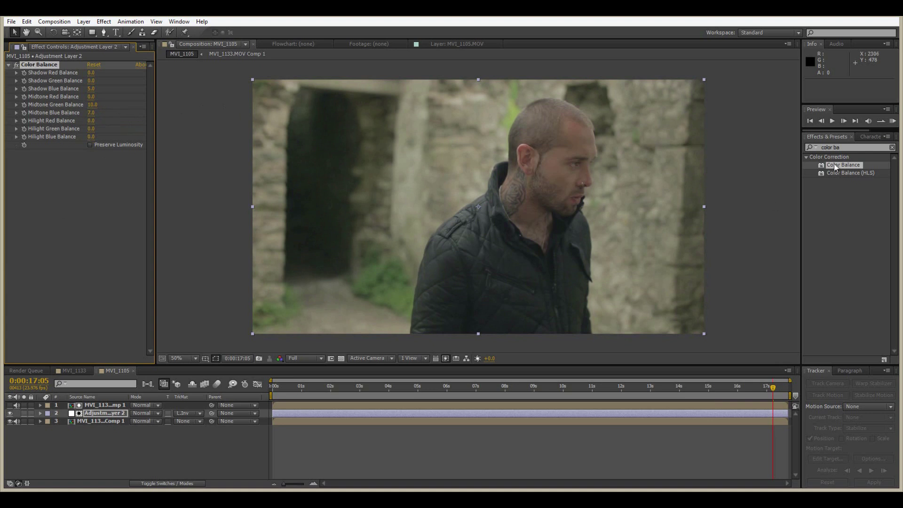
Apply Curves to the adjustment layer and pull the curve down slightly to darken.
{"action": "left_click", "coordinate": [844, 149]}
{"action": "type", "text": "curves"}
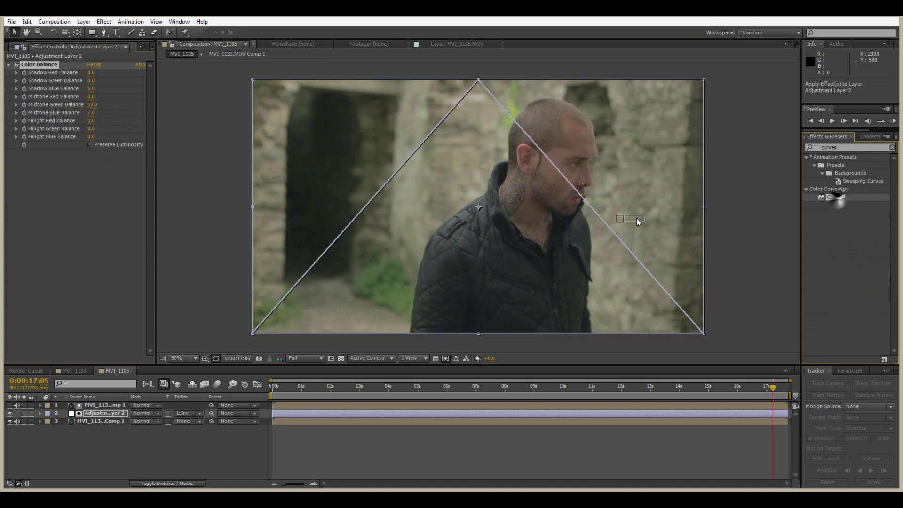
{"action": "double_click", "coordinate": [828, 198]}
{"action": "left_click_drag", "start_coordinate": [59, 230], "coordinate": [67, 240]}
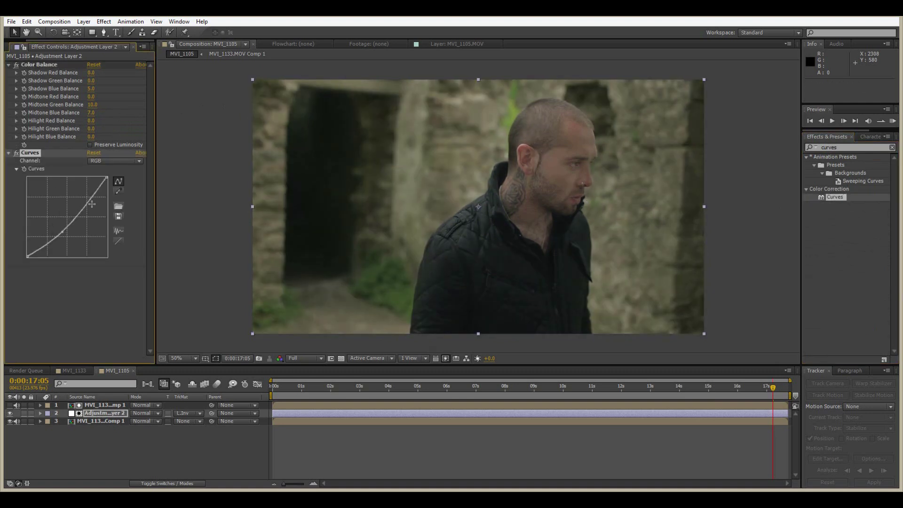
{"action": "left_click_drag", "start_coordinate": [90, 203], "coordinate": [114, 180]}
{"action": "left_click_drag", "start_coordinate": [60, 238], "coordinate": [61, 237]}
{"action": "left_click", "coordinate": [86, 68]}
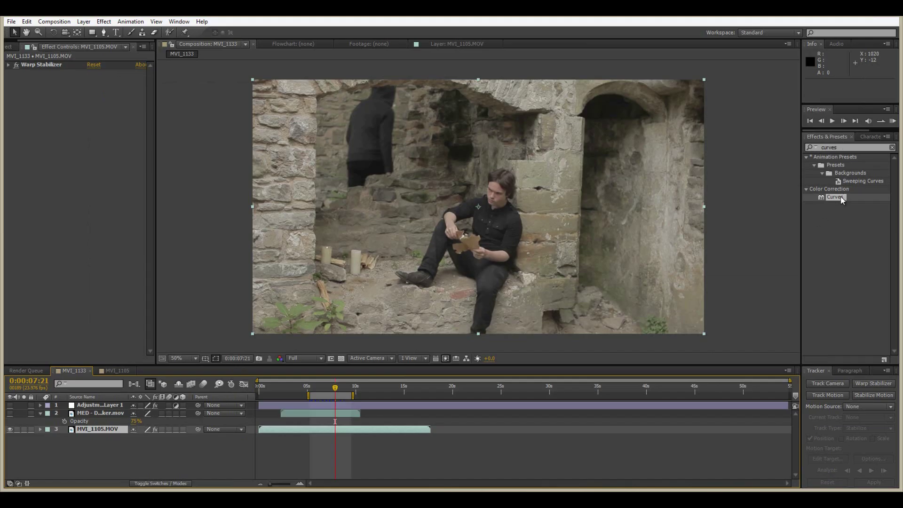
Add Curves to the MVI_1105.MOV layer in the MVI_1133 comp.
{"action": "left_click_drag", "start_coordinate": [841, 198], "coordinate": [113, 106]}
Add Hue/Saturation and Color Balance below Curves on MVI_1105.MOV.
{"action": "left_click", "coordinate": [853, 147]}
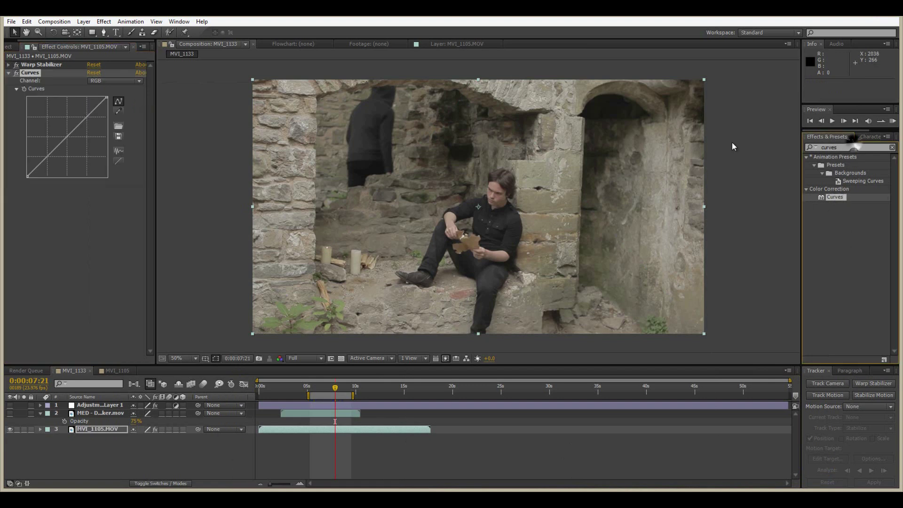
{"action": "type", "text": "satu"}
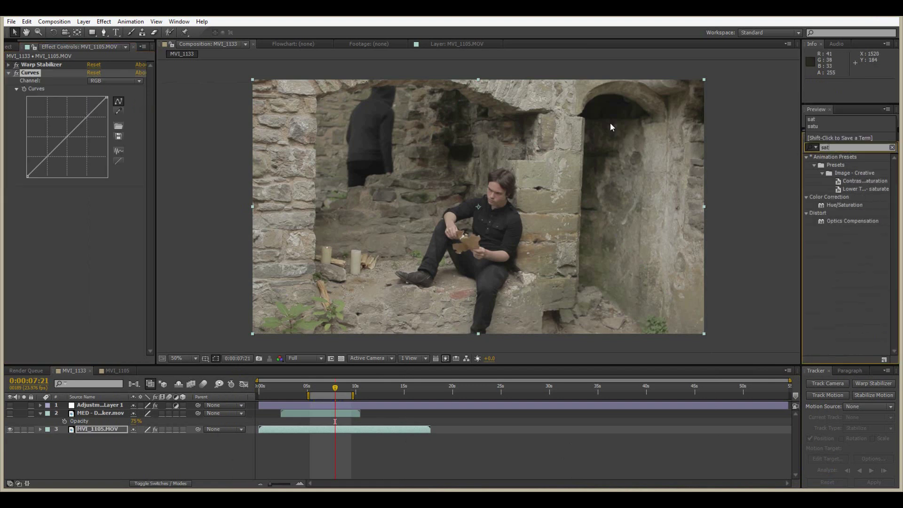
{"action": "left_click_drag", "start_coordinate": [842, 202], "coordinate": [94, 223]}
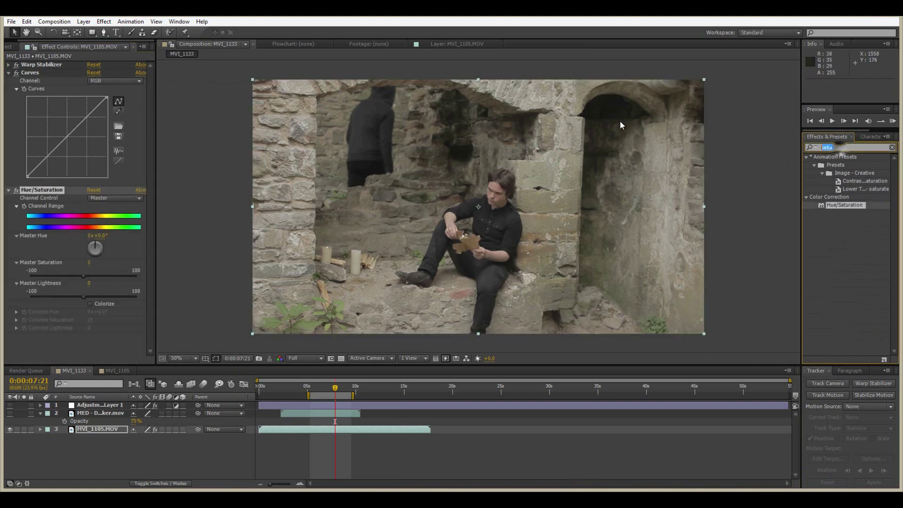
{"action": "key", "text": "ctrl+f"}
{"action": "type", "text": "color"}
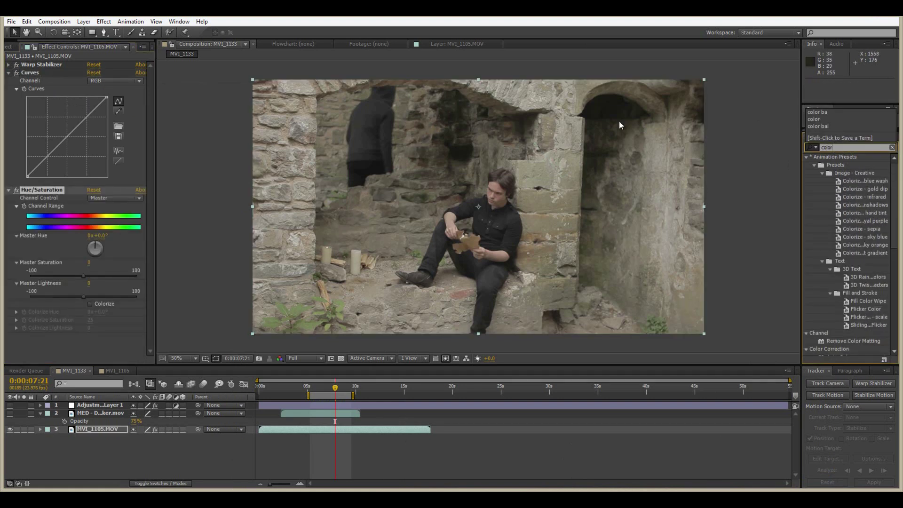
{"action": "scroll", "coordinate": [839, 260], "scroll_direction": "down", "scroll_amount": 5}
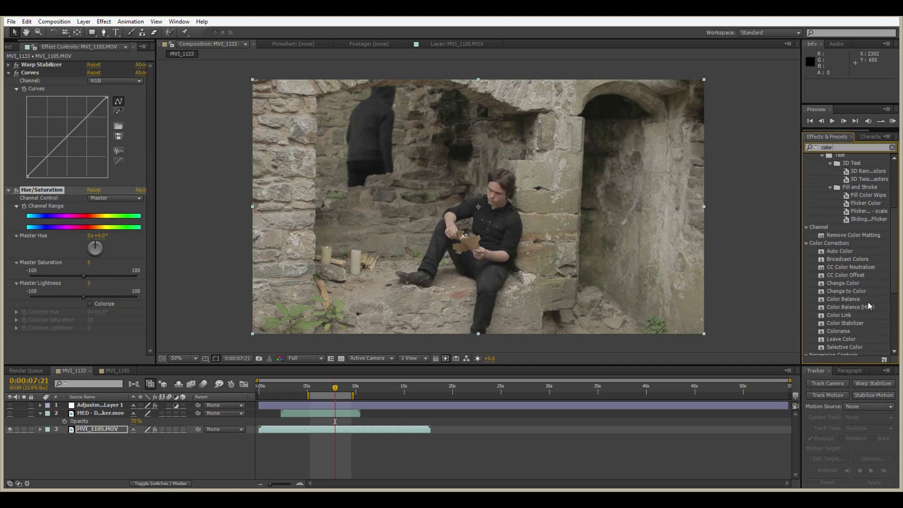
{"action": "left_click_drag", "start_coordinate": [856, 300], "coordinate": [92, 328]}
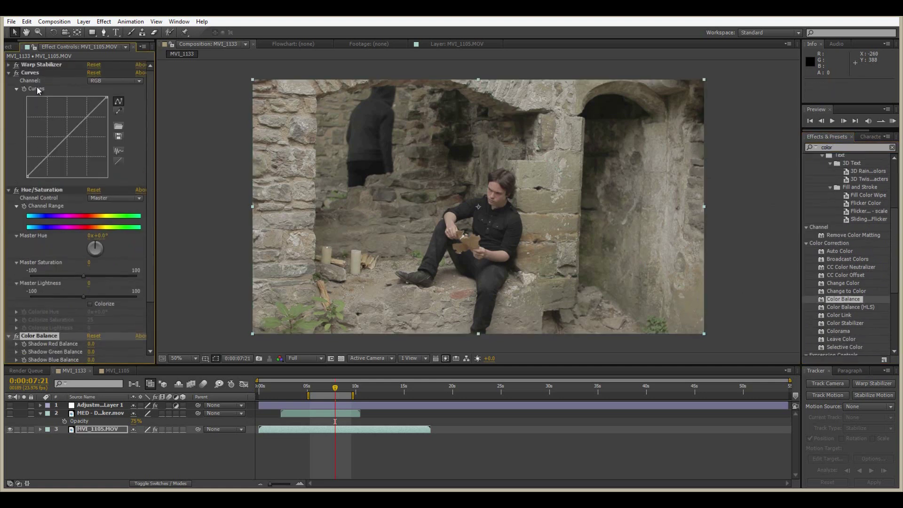
Shape Curves into a contrast S-curve and lower Master Saturation to -24.
{"action": "left_click_drag", "start_coordinate": [48, 157], "coordinate": [51, 162]}
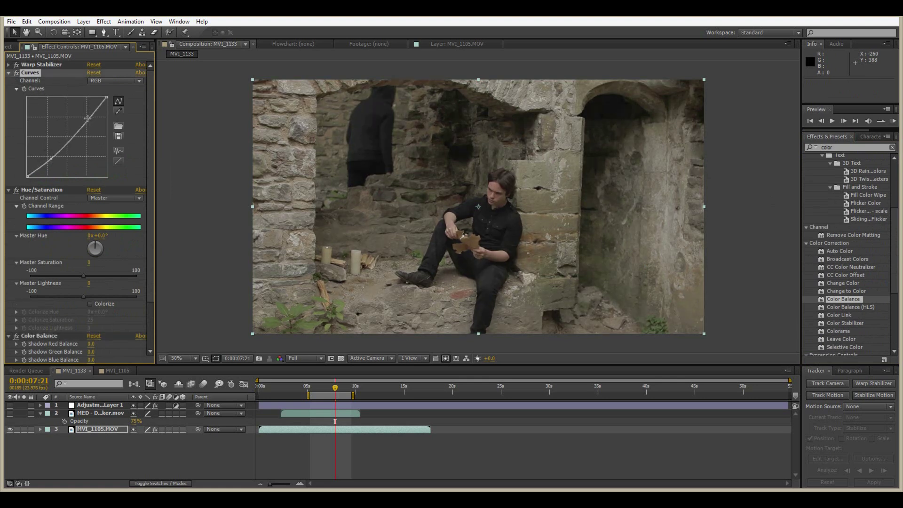
{"action": "left_click_drag", "start_coordinate": [87, 118], "coordinate": [84, 120]}
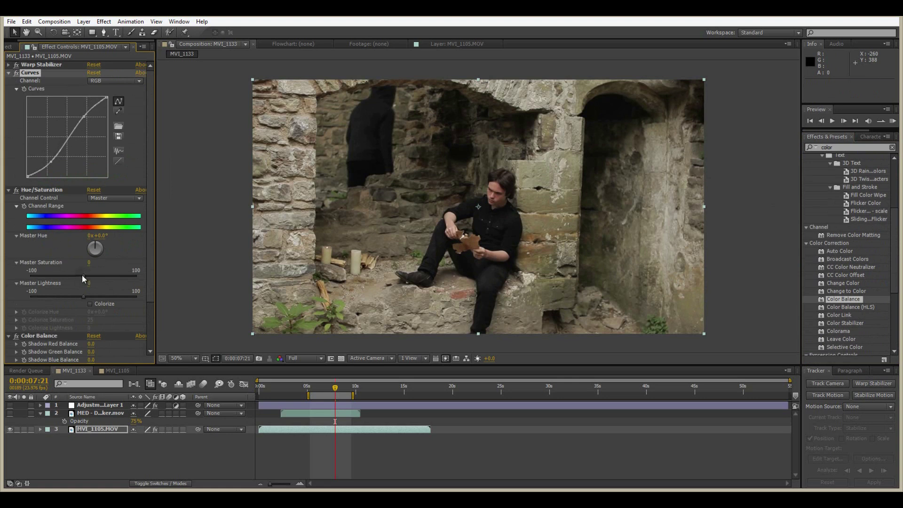
{"action": "left_click_drag", "start_coordinate": [83, 276], "coordinate": [72, 276]}
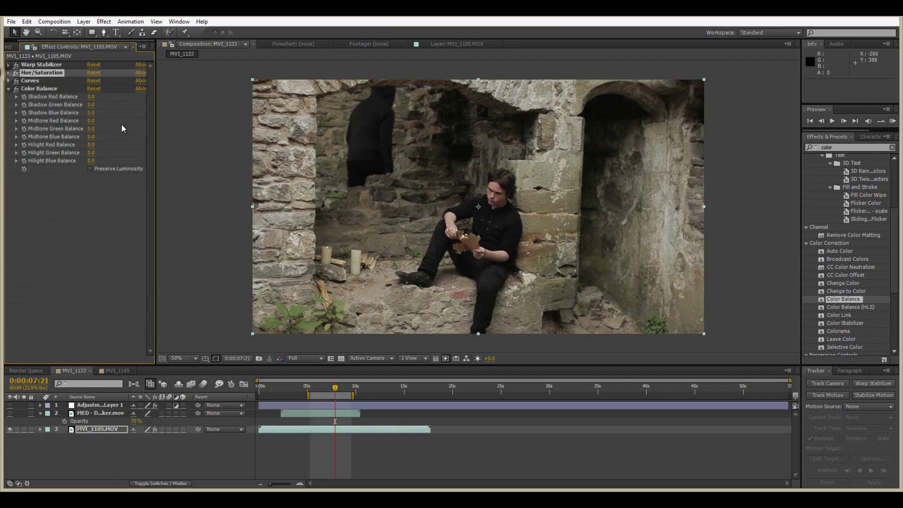
Add Brightness & Contrast and Exposure to the MVI_1105.MOV layer.
{"action": "double_click", "coordinate": [840, 146]}
{"action": "type", "text": "contra"}
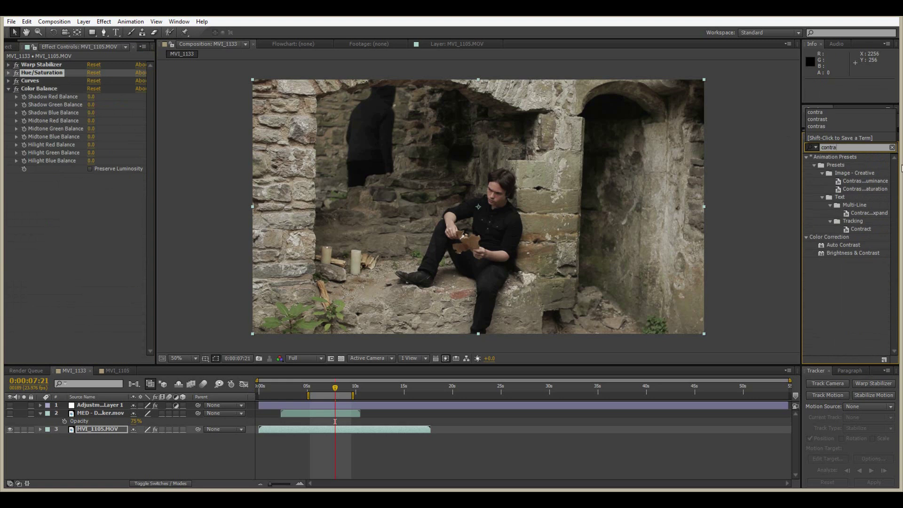
{"action": "left_click_drag", "start_coordinate": [843, 254], "coordinate": [58, 265]}
{"action": "double_click", "coordinate": [848, 147]}
{"action": "type", "text": "expos"}
{"action": "left_click_drag", "start_coordinate": [837, 253], "coordinate": [98, 100]}
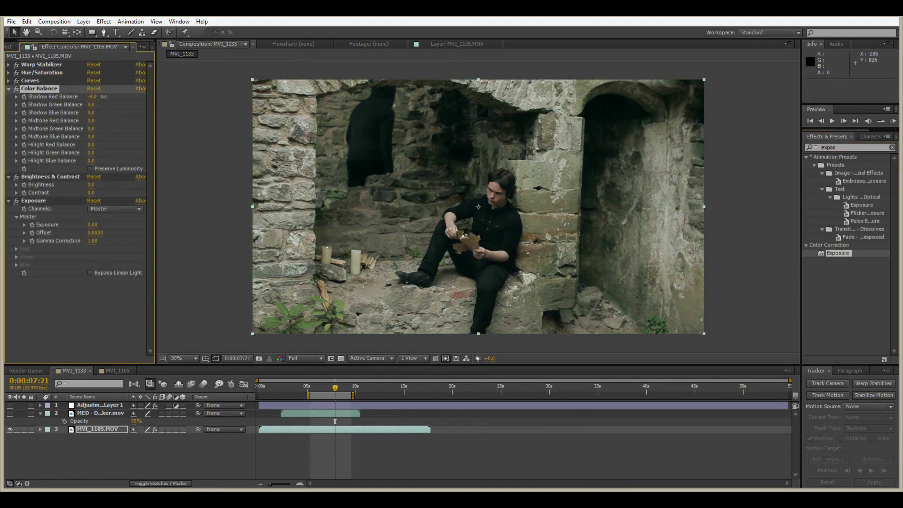
Rework the Color Balance shadows: Shadow Green -11, Shadow Red 14.
{"action": "left_click_drag", "start_coordinate": [92, 100], "coordinate": [87, 100]}
{"action": "left_click", "coordinate": [91, 97]}
{"action": "type", "text": "0"}
{"action": "key", "text": "Return"}
{"action": "mouse_move", "coordinate": [87, 106]}
{"action": "left_mouse_down"}
{"action": "mouse_move", "coordinate": [70, 105]}
{"action": "mouse_move", "coordinate": [91, 105]}
{"action": "mouse_move", "coordinate": [84, 98]}
{"action": "left_mouse_up"}
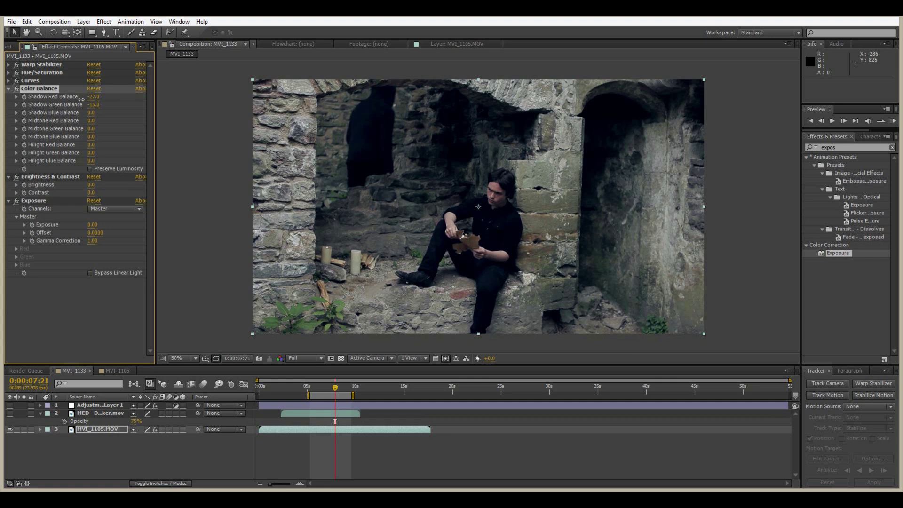
{"action": "key", "text": "ctrl+z"}
{"action": "key", "text": "ctrl+z"}
{"action": "left_click_drag", "start_coordinate": [92, 96], "coordinate": [86, 96]}
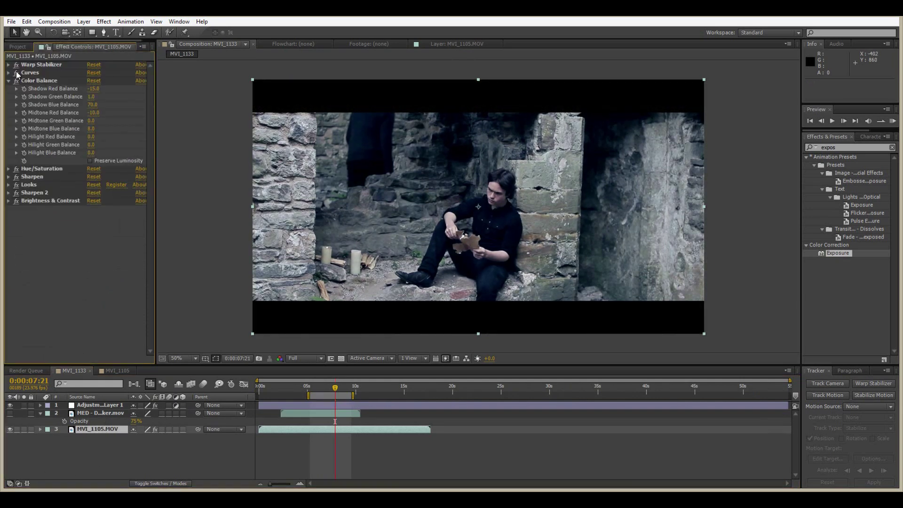
Toggle the grading effects off and on for comparison, then RAM-preview the shot.
{"action": "left_click_drag", "start_coordinate": [17, 74], "coordinate": [24, 245]}
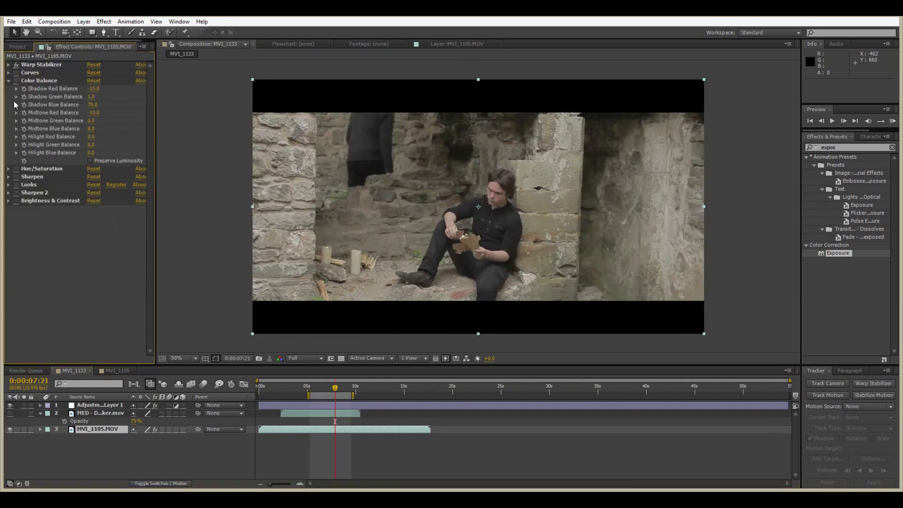
{"action": "left_click", "coordinate": [9, 81]}
{"action": "left_click_drag", "start_coordinate": [17, 75], "coordinate": [43, 256]}
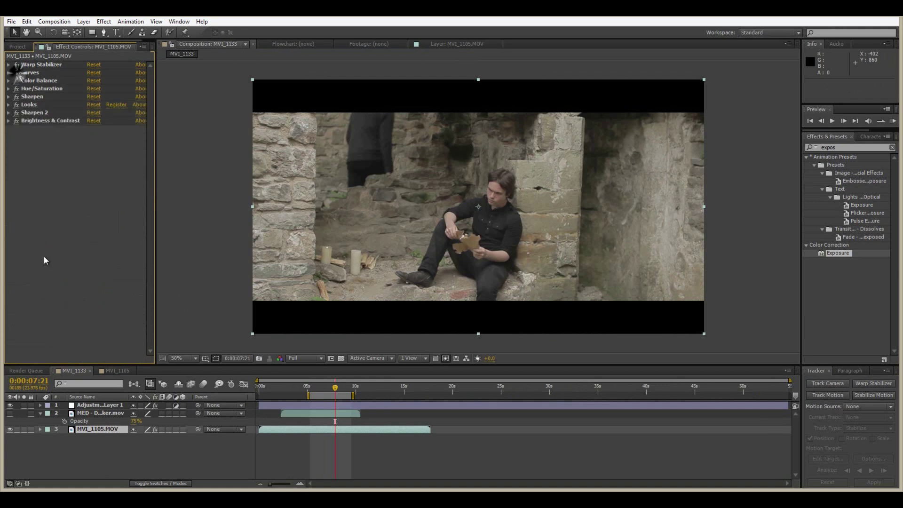
{"action": "left_click", "coordinate": [894, 121]}
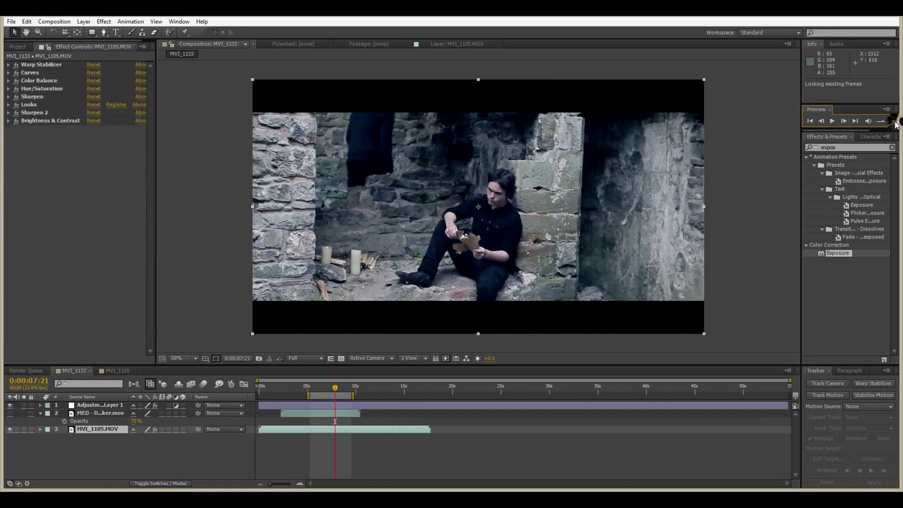